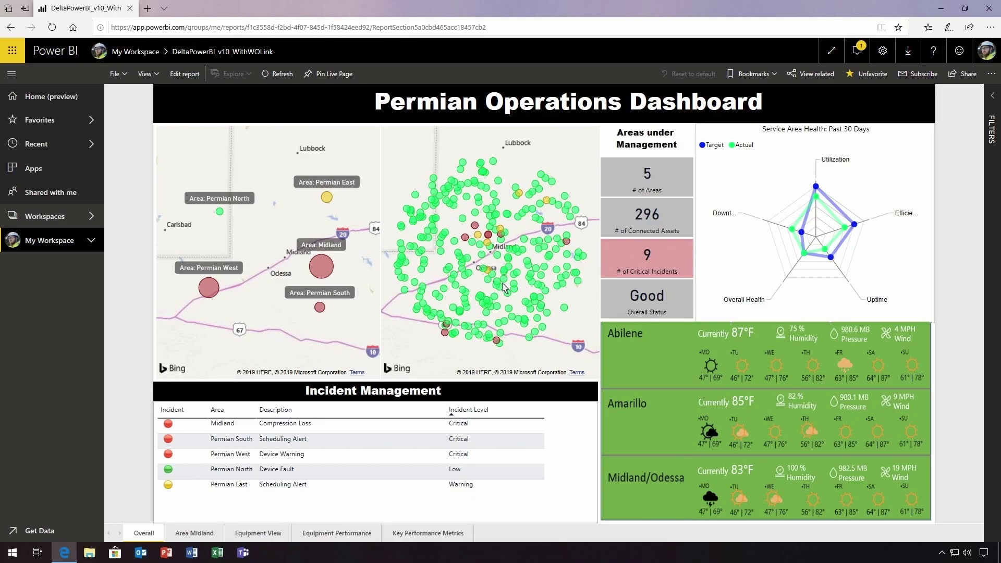
Step: Drill into the Area: Midland bubble on the map, then switch to the Equipment View page
{"action": "left_click", "coordinate": [327, 275]}
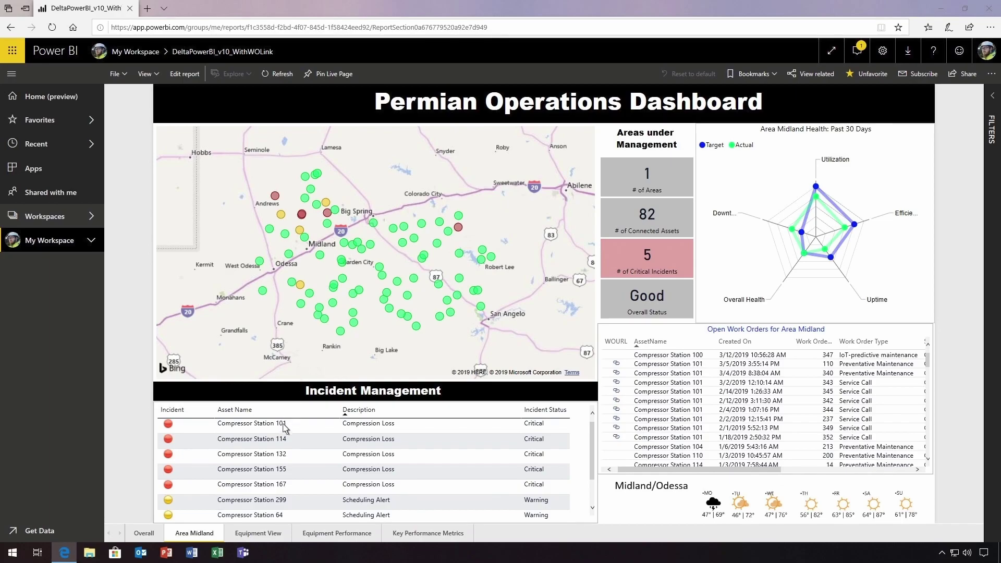
{"action": "left_click", "coordinate": [258, 533]}
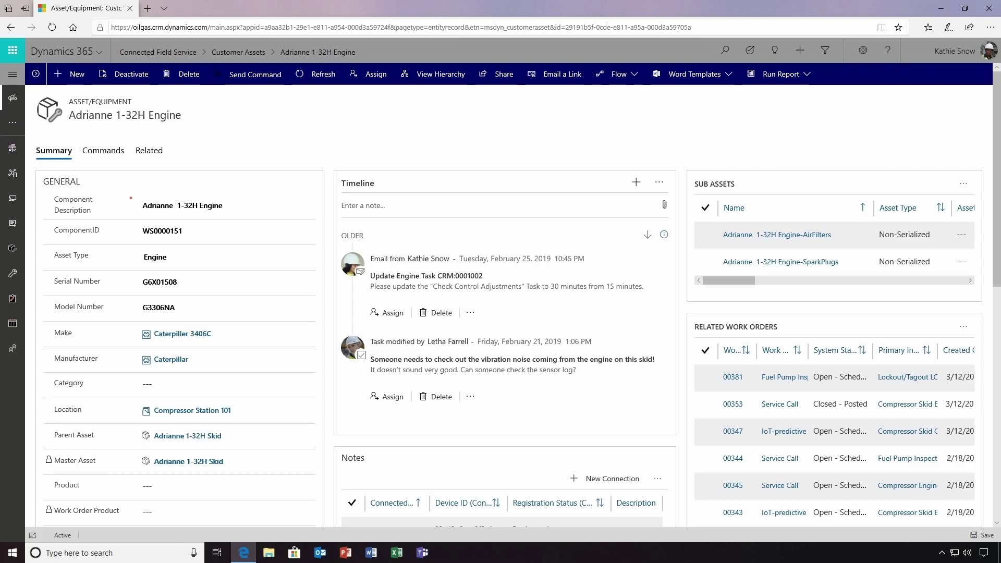
Step: Scroll the Adrianne 1-32H Engine Summary down to the Connected Device Readings chart
{"action": "scroll", "coordinate": [996, 510], "scroll_direction": "down", "scroll_amount": 3}
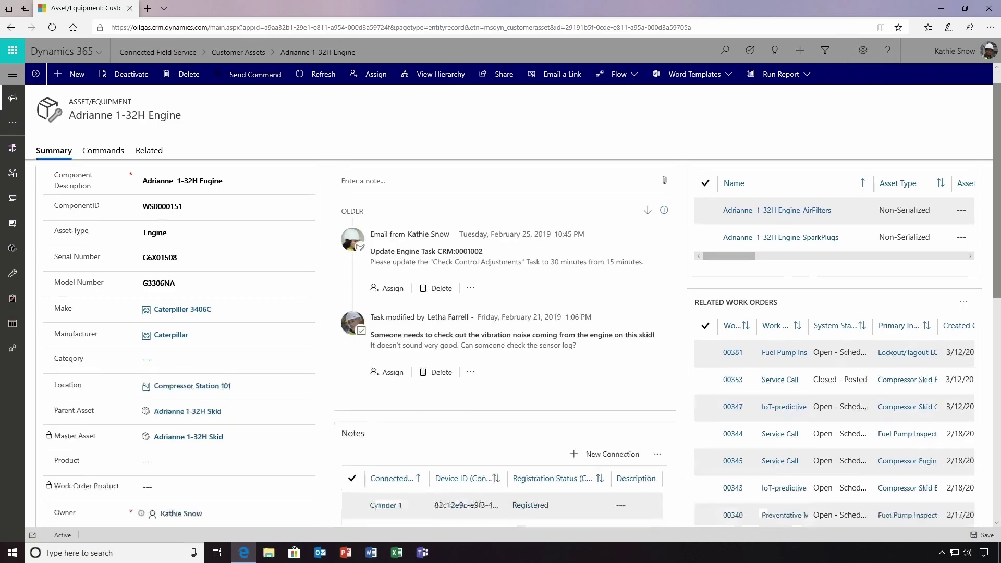
{"action": "scroll", "coordinate": [513, 299], "scroll_direction": "down", "scroll_amount": 10}
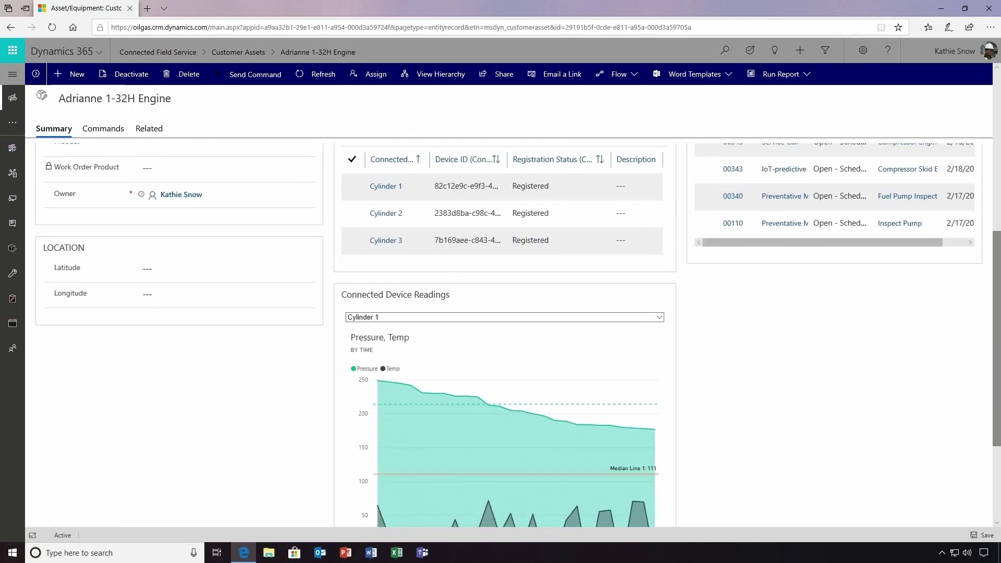
{"action": "scroll", "coordinate": [514, 299], "scroll_direction": "down", "scroll_amount": 4}
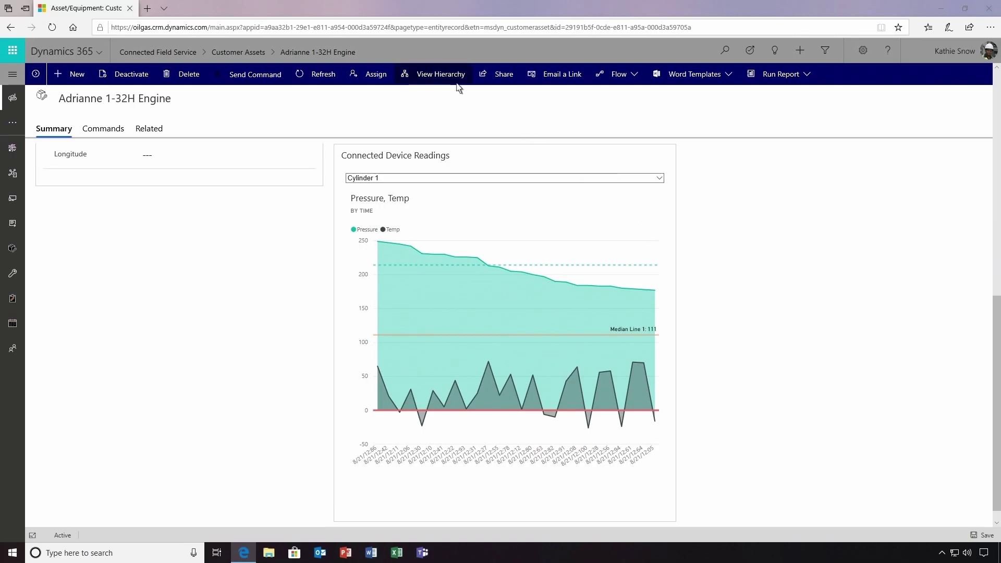
{"action": "left_click", "coordinate": [441, 74]}
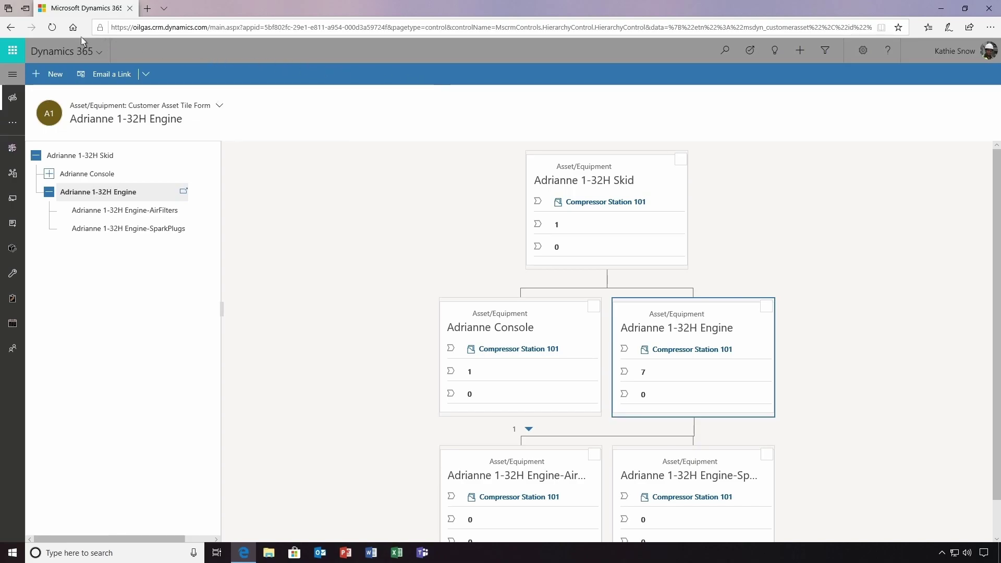
{"action": "left_click", "coordinate": [10, 27]}
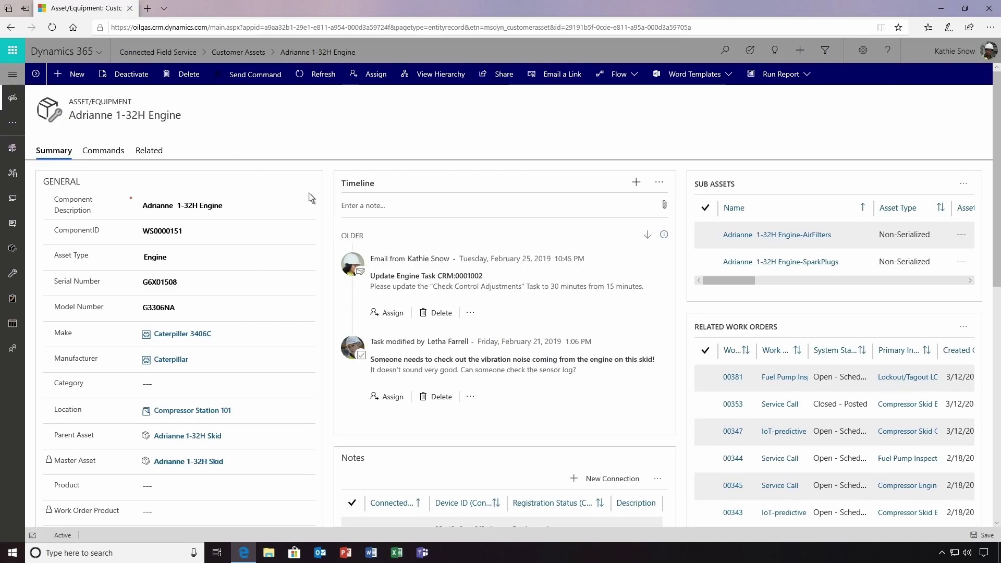
Step: Set work order 00347's Validate LOTO to Complete, Permit and Material Delay to Yes, and advance to Schedule Work Order
{"action": "left_click", "coordinate": [740, 436]}
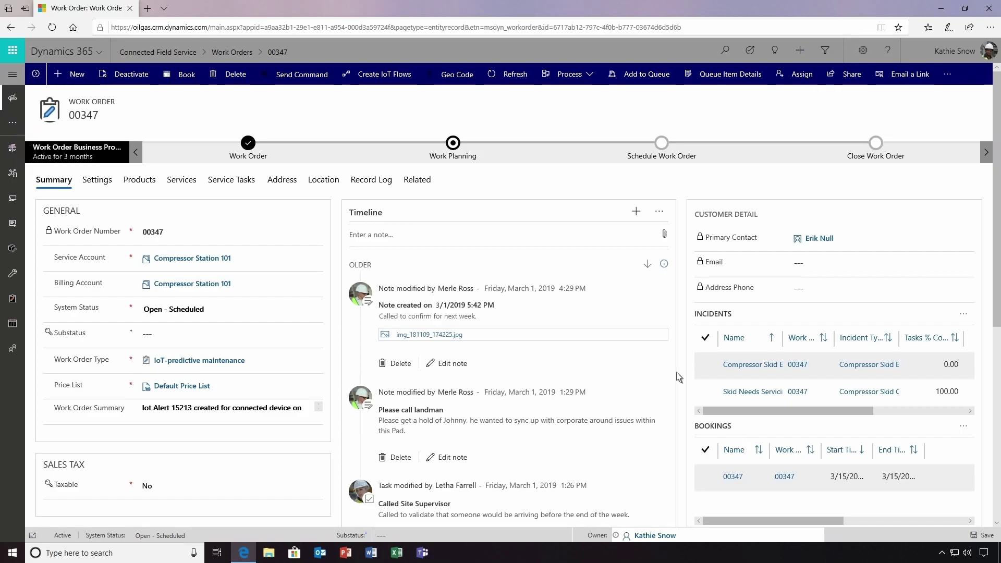
{"action": "left_click", "coordinate": [453, 156]}
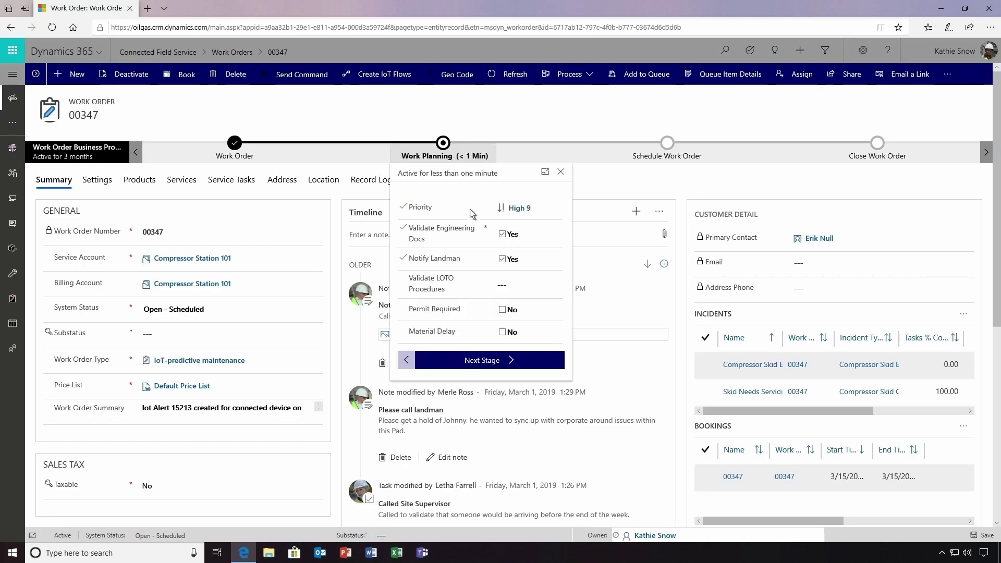
{"action": "left_click", "coordinate": [498, 284]}
{"action": "type", "text": "Complete"}
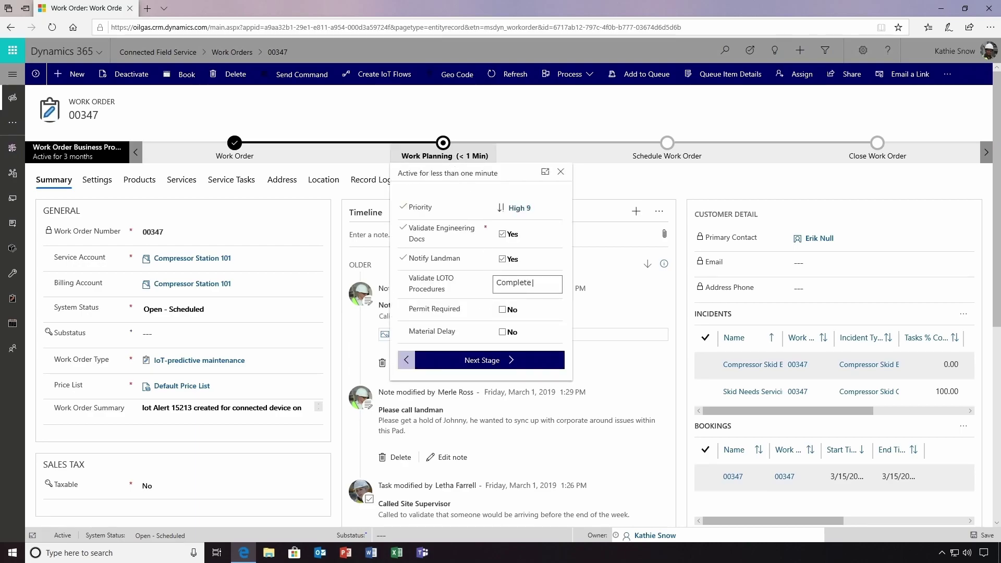
{"action": "left_click", "coordinate": [503, 310]}
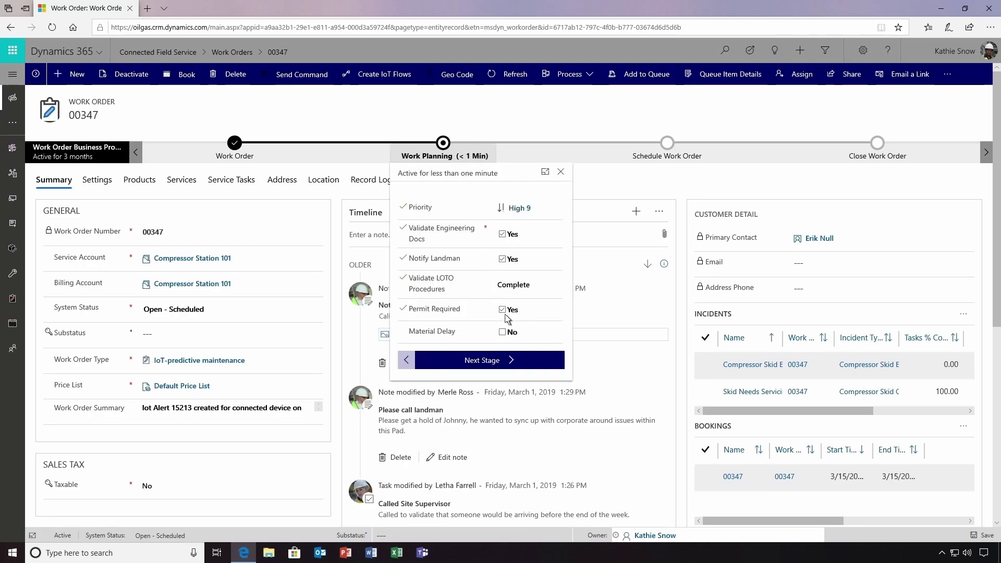
{"action": "left_click", "coordinate": [504, 334]}
{"action": "left_click", "coordinate": [482, 361]}
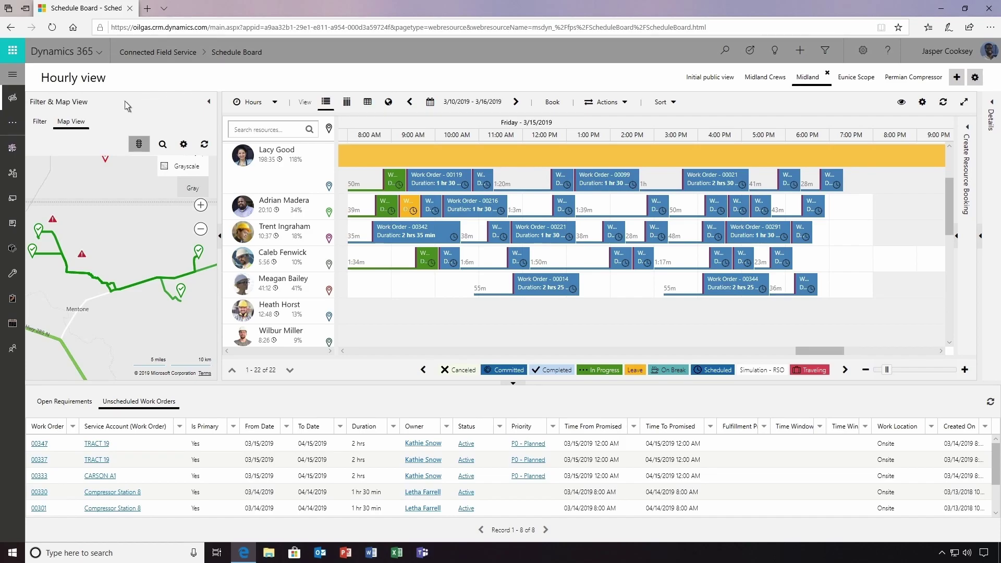
Step: Toggle the Schedule Board between its Filter options and the resource Map View
{"action": "left_click", "coordinate": [39, 122]}
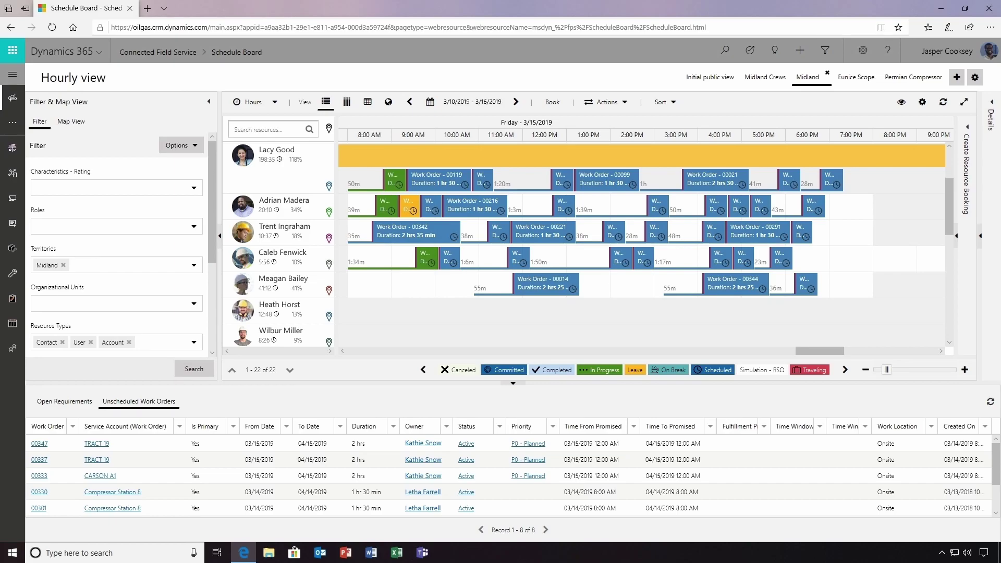
{"action": "left_click", "coordinate": [73, 121]}
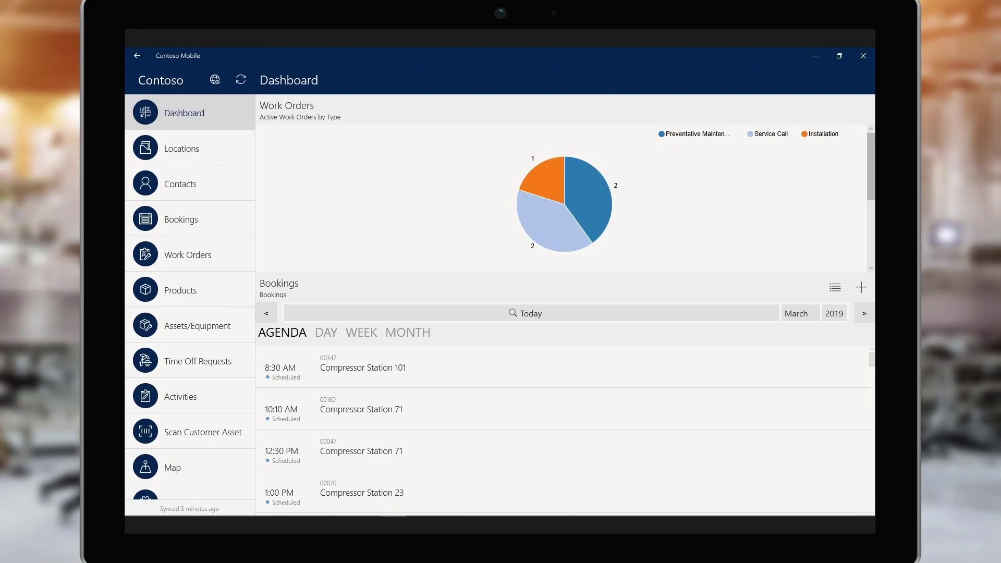
Step: Open booking 00347 from the agenda, set it to In Progress, save, and open its full work order
{"action": "left_click", "coordinate": [188, 219]}
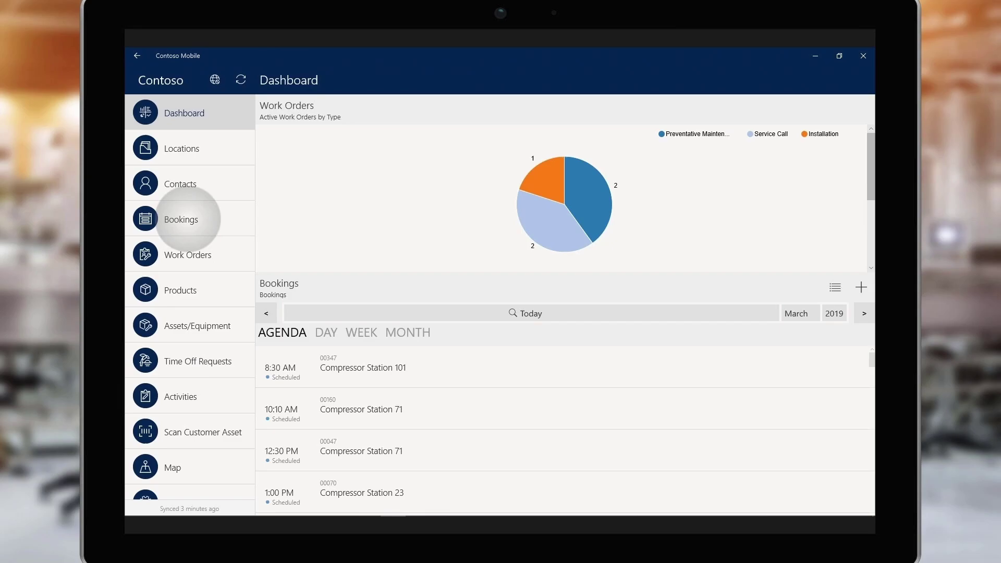
{"action": "left_click", "coordinate": [369, 152]}
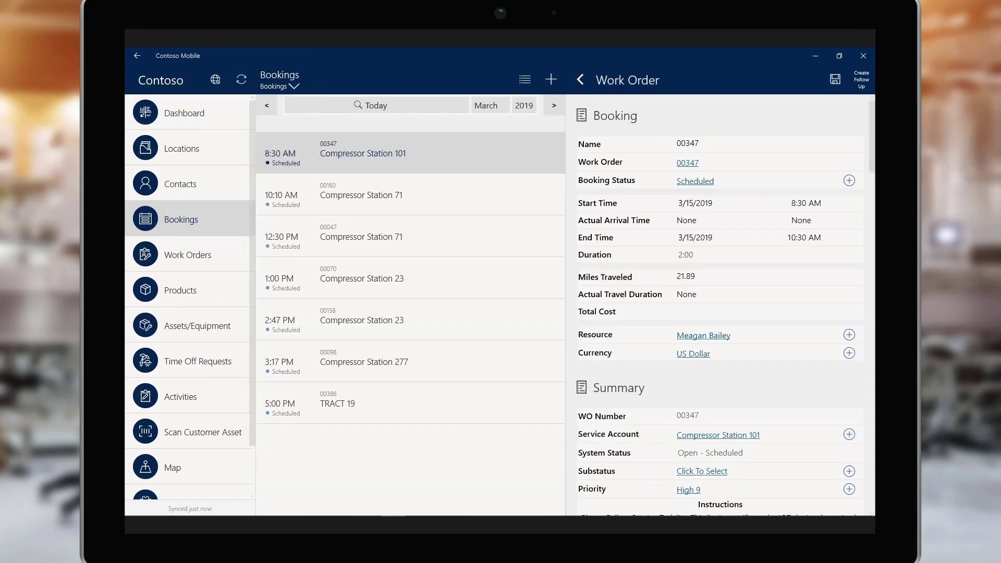
{"action": "left_click", "coordinate": [849, 180]}
{"action": "left_click", "coordinate": [703, 273]}
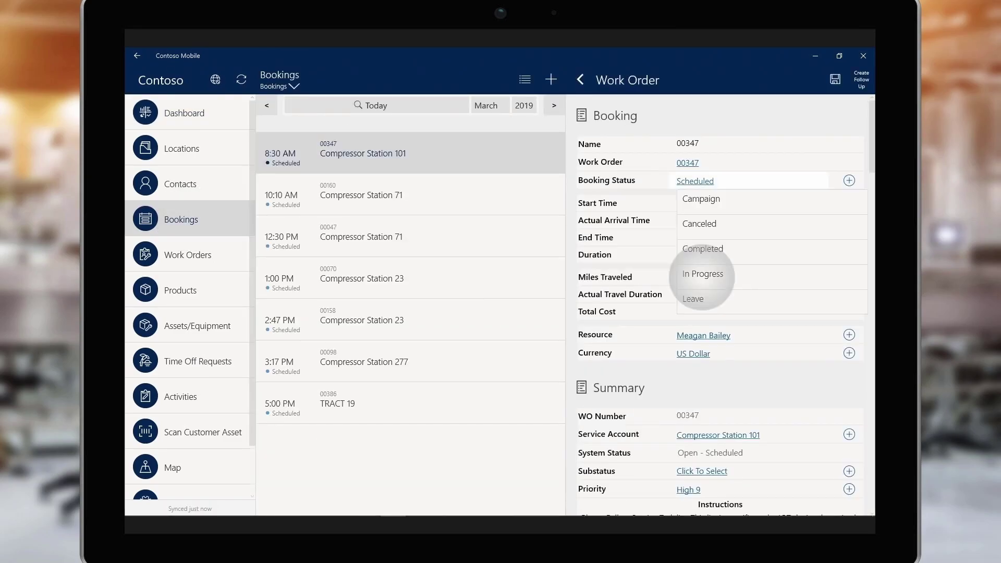
{"action": "left_click", "coordinate": [834, 79]}
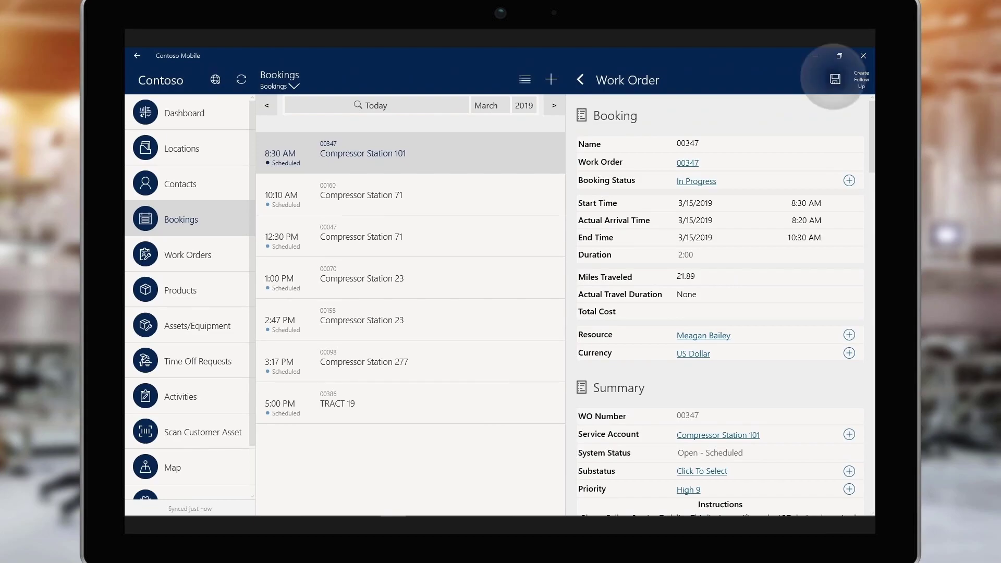
{"action": "left_click", "coordinate": [349, 152]}
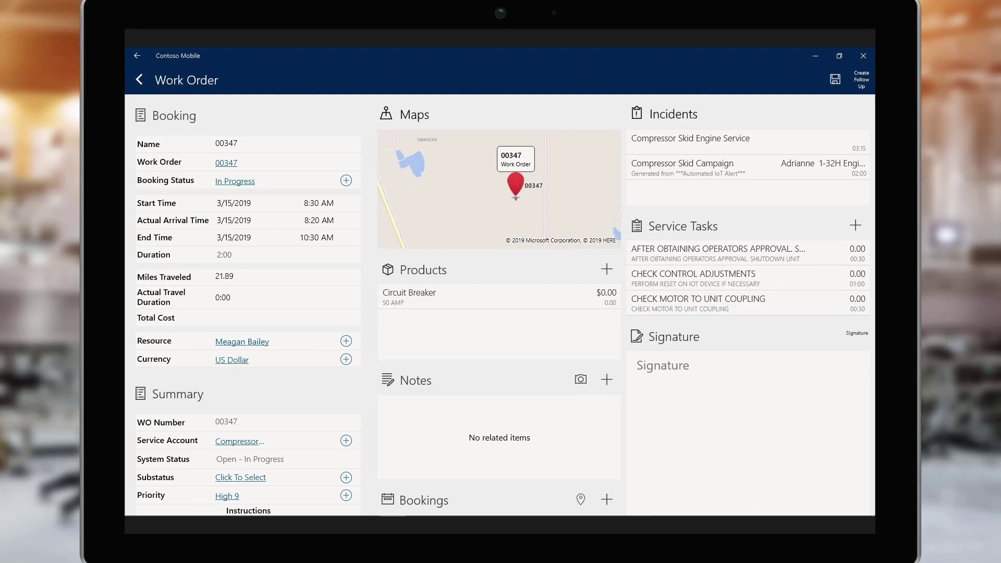
{"action": "left_click", "coordinate": [664, 156]}
{"action": "left_click", "coordinate": [421, 249]}
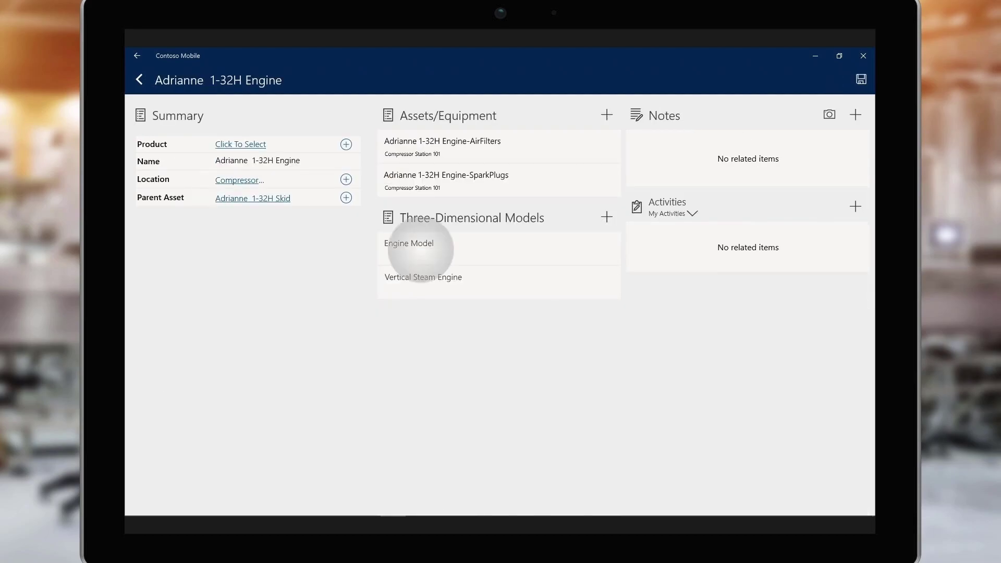
{"action": "left_click", "coordinate": [754, 220]}
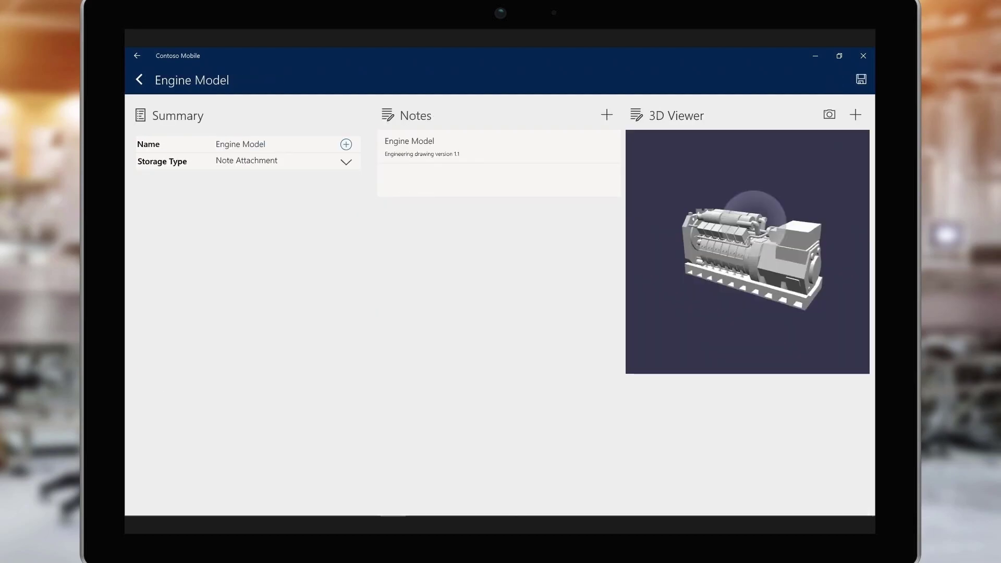
{"action": "left_click_drag", "start_coordinate": [754, 214], "coordinate": [704, 274]}
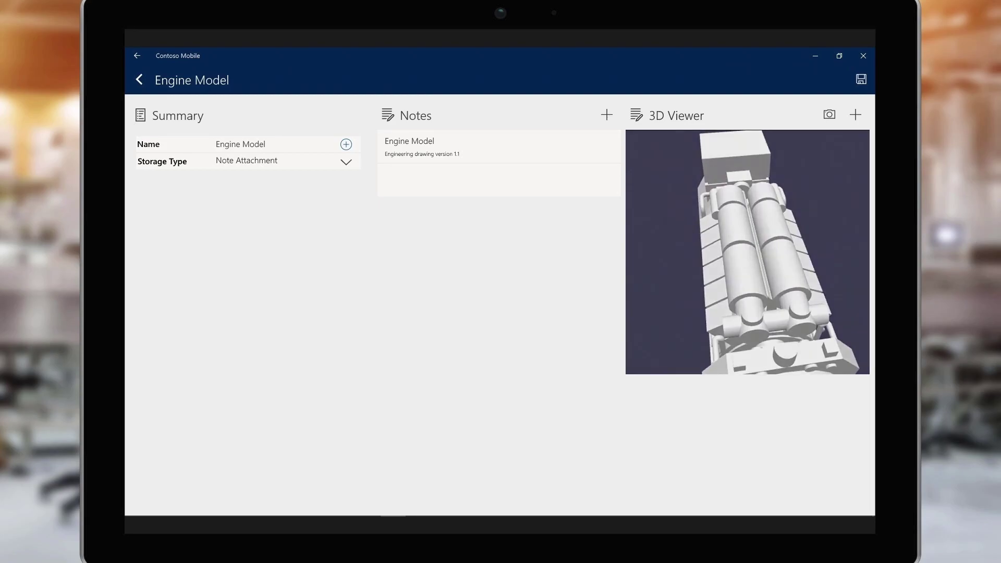
{"action": "left_click", "coordinate": [149, 78]}
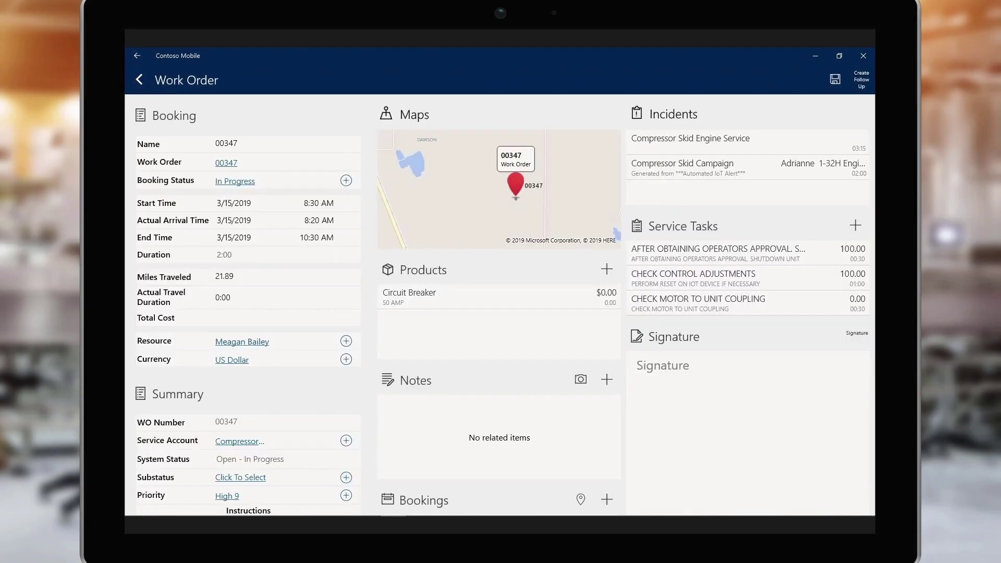
Step: Set CHECK MOTOR TO UNIT COUPLING to 100.00% complete with a 0:30 actual duration and save
{"action": "left_click", "coordinate": [664, 305]}
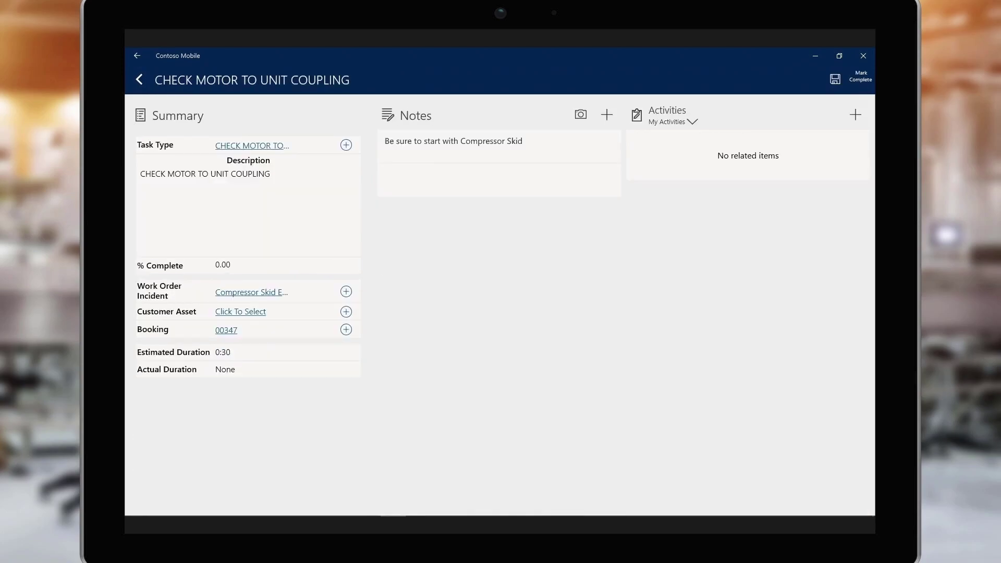
{"action": "left_click", "coordinate": [227, 263]}
{"action": "type", "text": "100.00"}
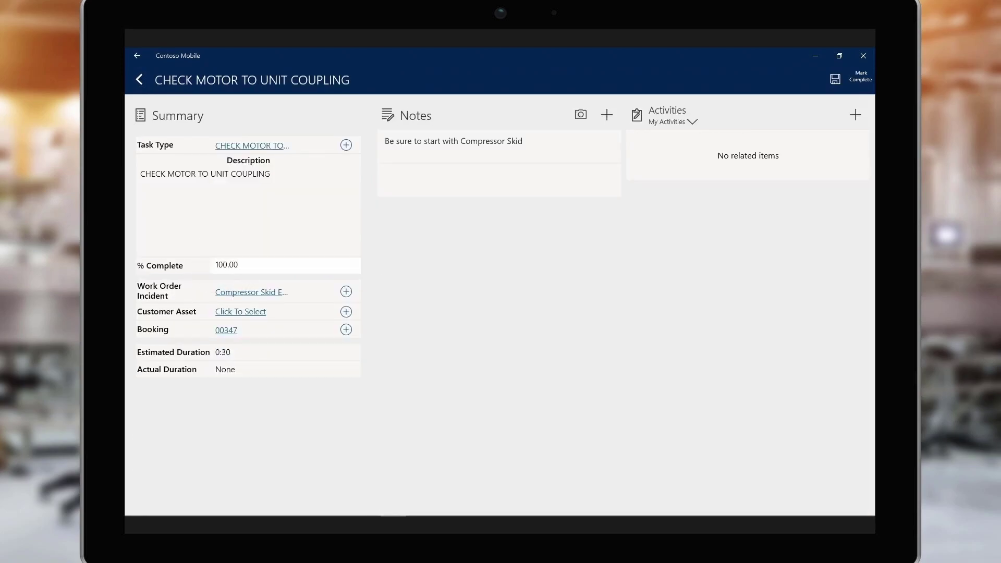
{"action": "left_click", "coordinate": [225, 372]}
{"action": "left_click", "coordinate": [347, 455]}
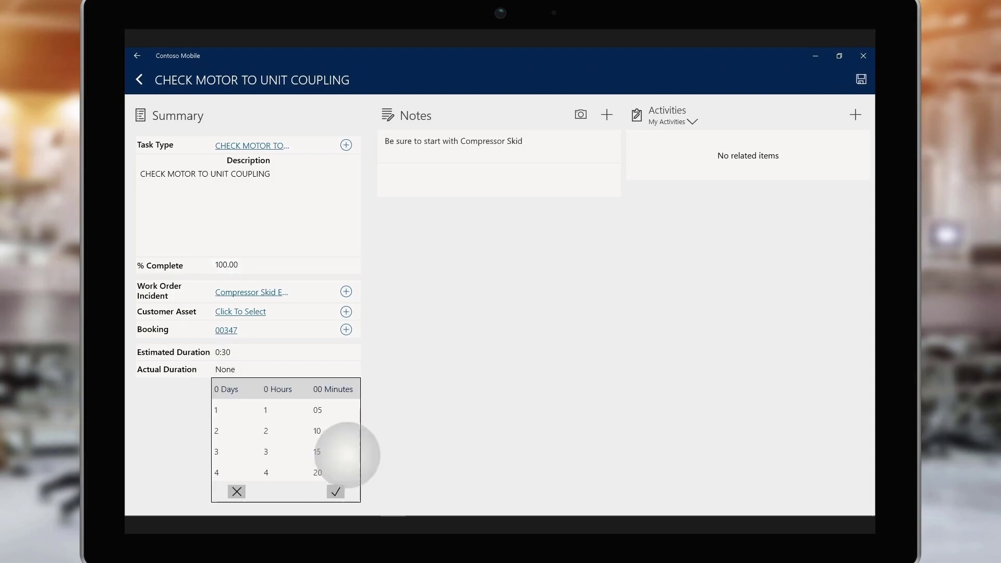
{"action": "left_click_drag", "start_coordinate": [347, 455], "coordinate": [323, 396]}
{"action": "left_click", "coordinate": [336, 492]}
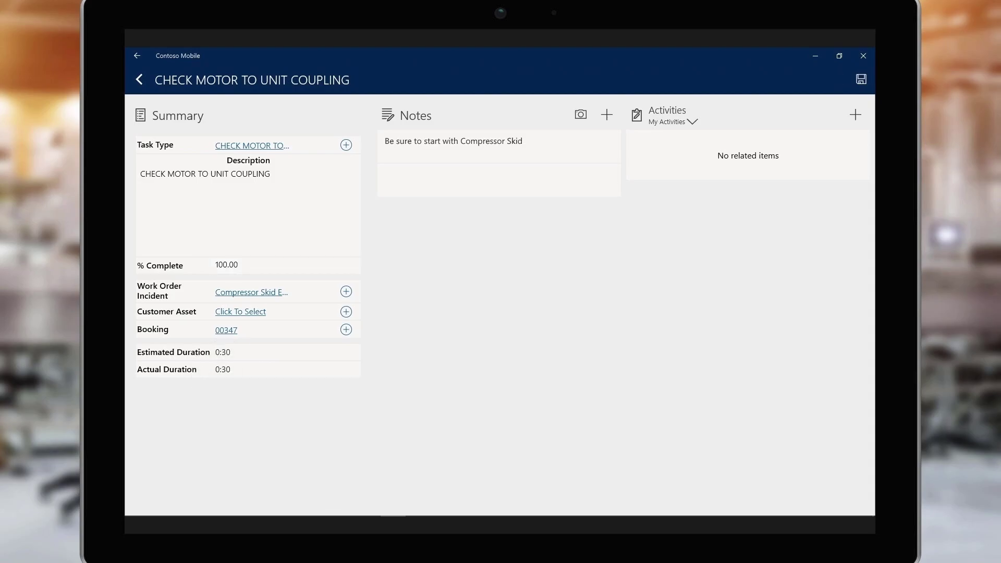
{"action": "left_click", "coordinate": [861, 79]}
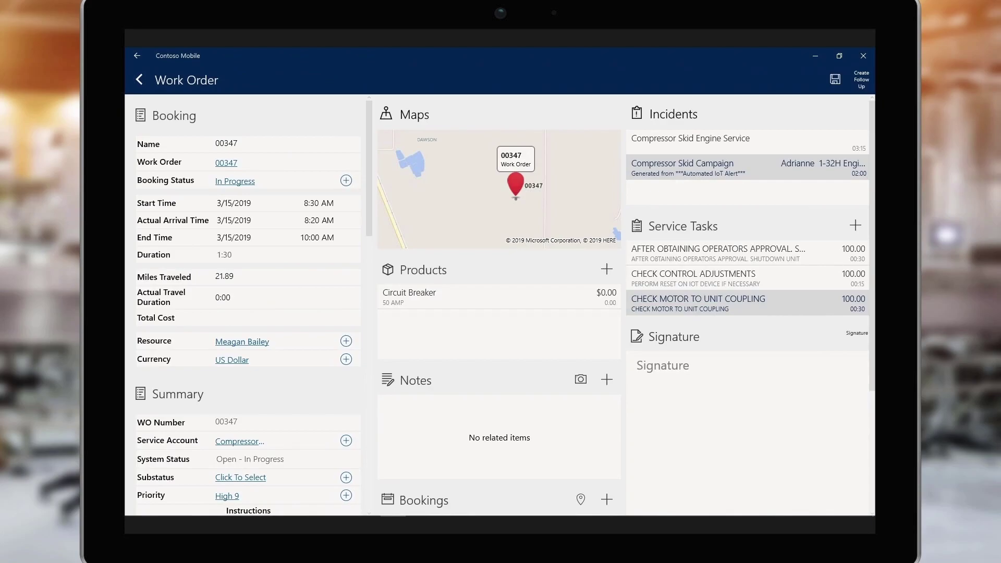
Step: Add a photo note of the equipment to work order 00347 and save it
{"action": "left_click", "coordinate": [580, 379]}
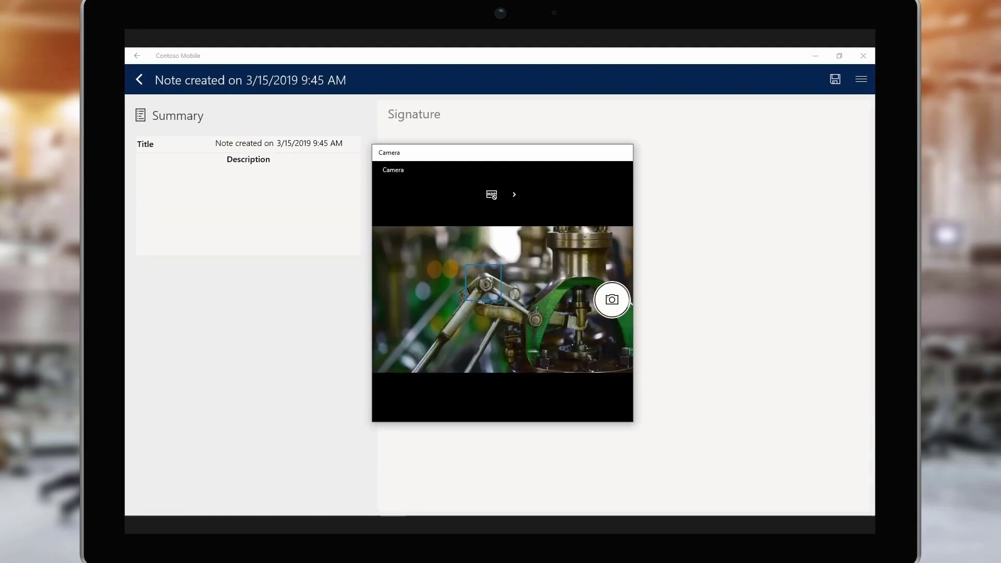
{"action": "left_click", "coordinate": [611, 299]}
{"action": "left_click", "coordinate": [835, 79]}
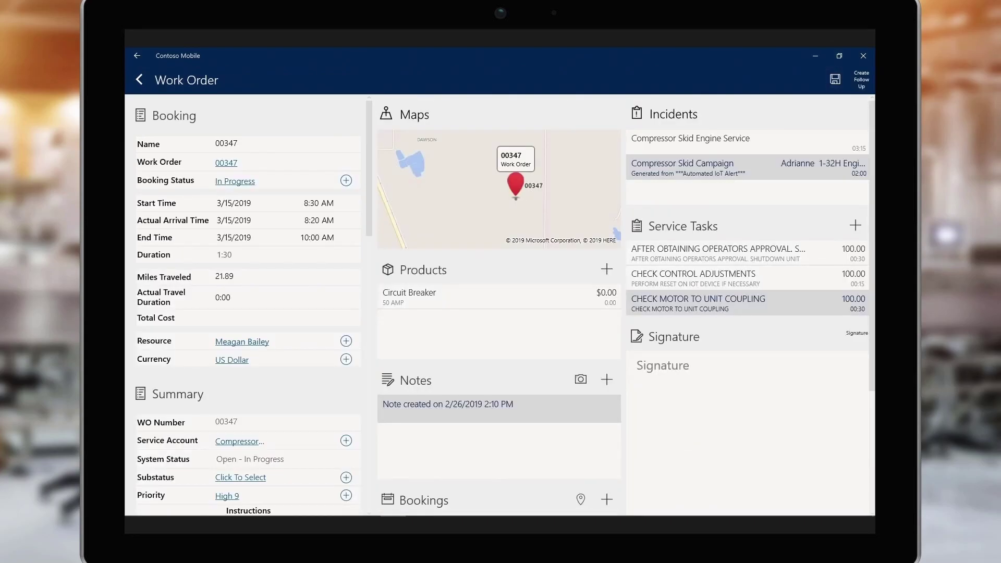
Step: Draw the technician's handwritten signature in the Signature box and accept it
{"action": "left_click_drag", "start_coordinate": [662, 412], "coordinate": [760, 414]}
{"action": "mouse_move", "coordinate": [740, 443]}
{"action": "left_mouse_down"}
{"action": "mouse_move", "coordinate": [756, 461]}
{"action": "mouse_move", "coordinate": [807, 472]}
{"action": "left_mouse_up"}
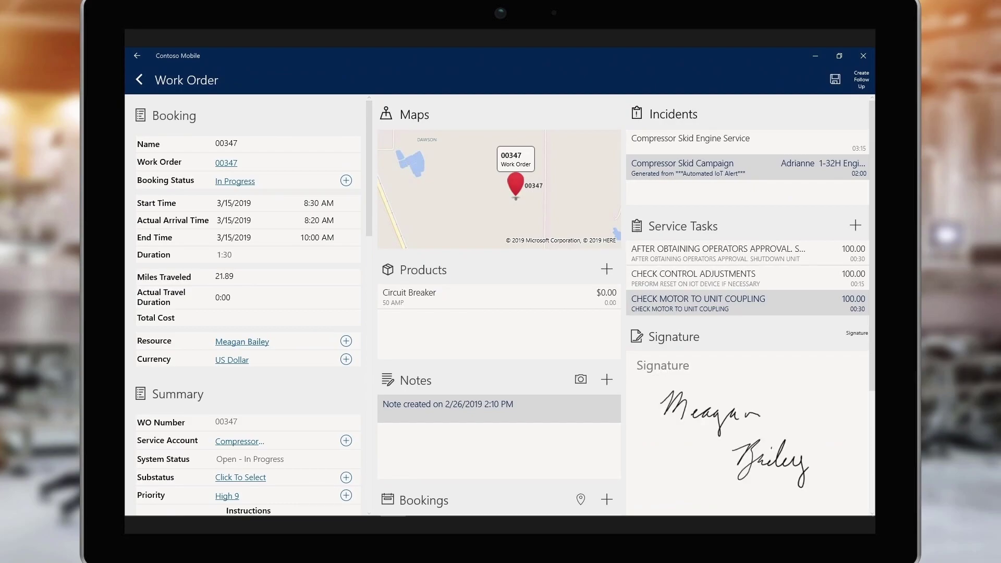
{"action": "left_click", "coordinate": [855, 332]}
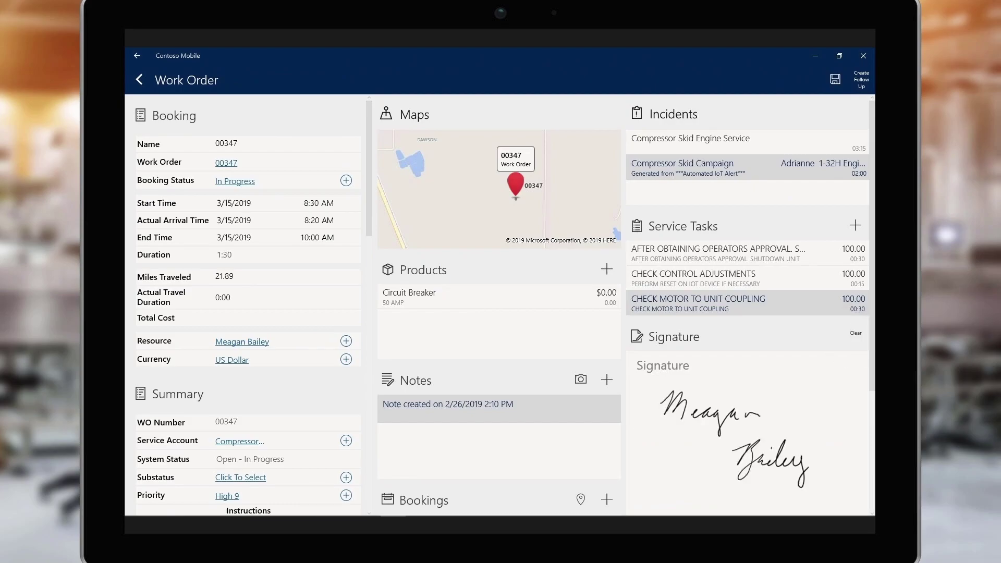